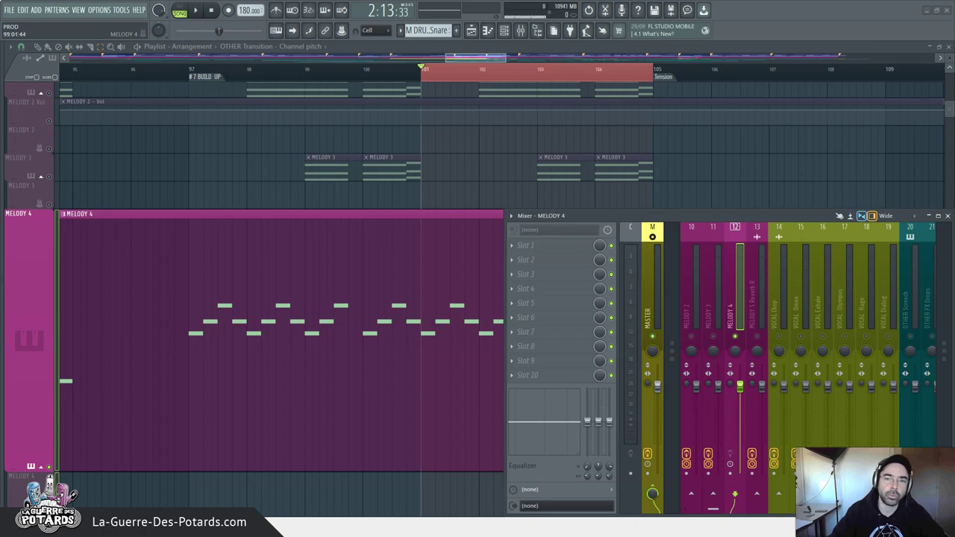
Play back the MELODY 4 loop in bars 101 to 105 with its mixer track empty of effects.
key(F9)
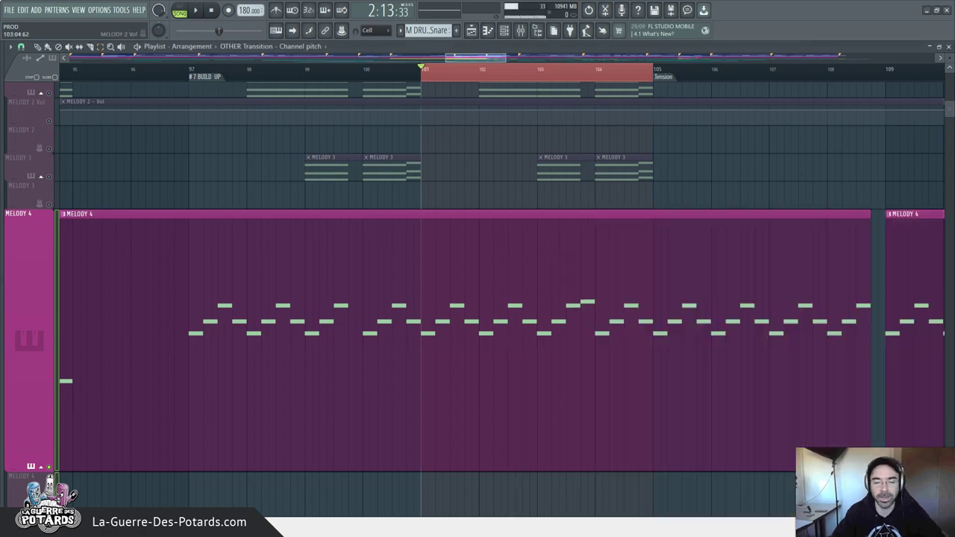
key(space)
key(F9)
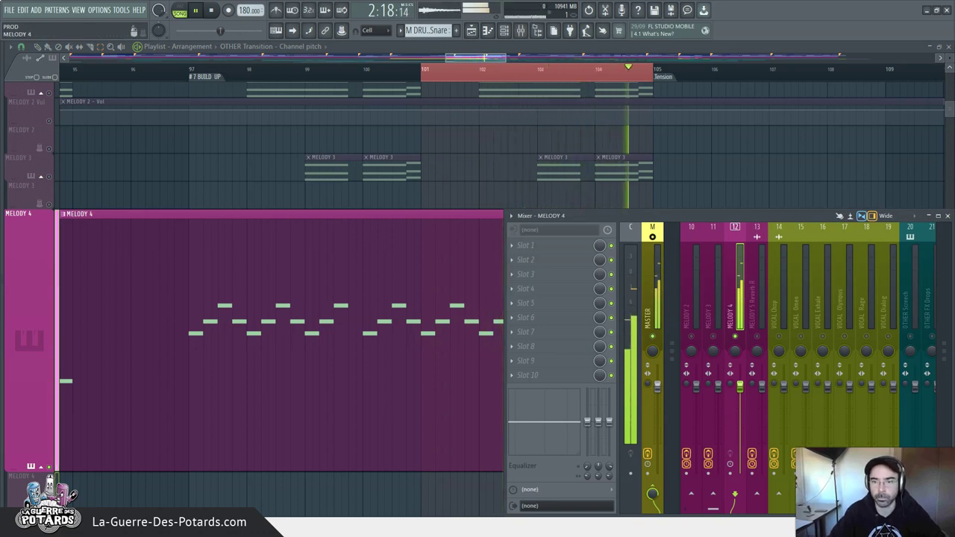
key(space)
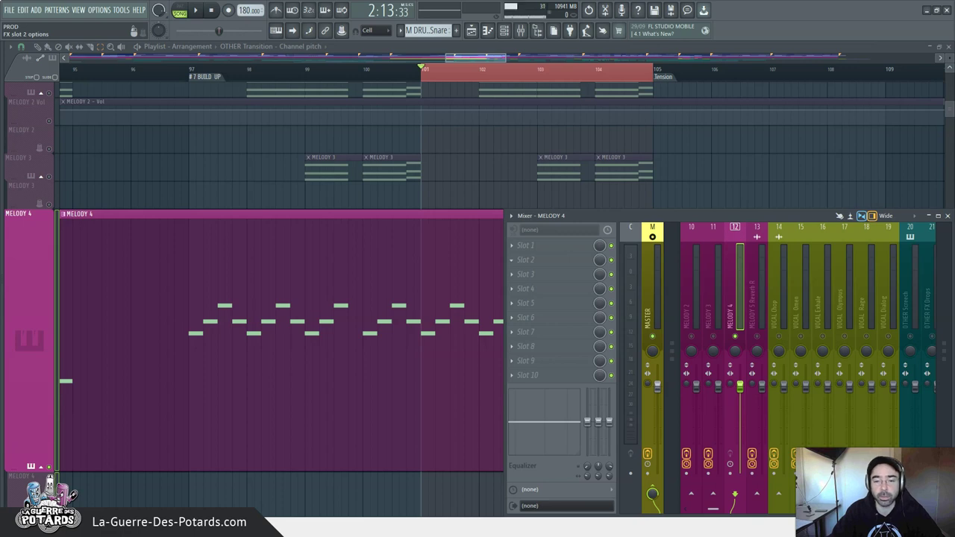
Load Fruity Delay 3 into slot 2 of the MELODY 4 mixer track, apply the Ping pong preset and place its window beside the mixer.
click(522, 259)
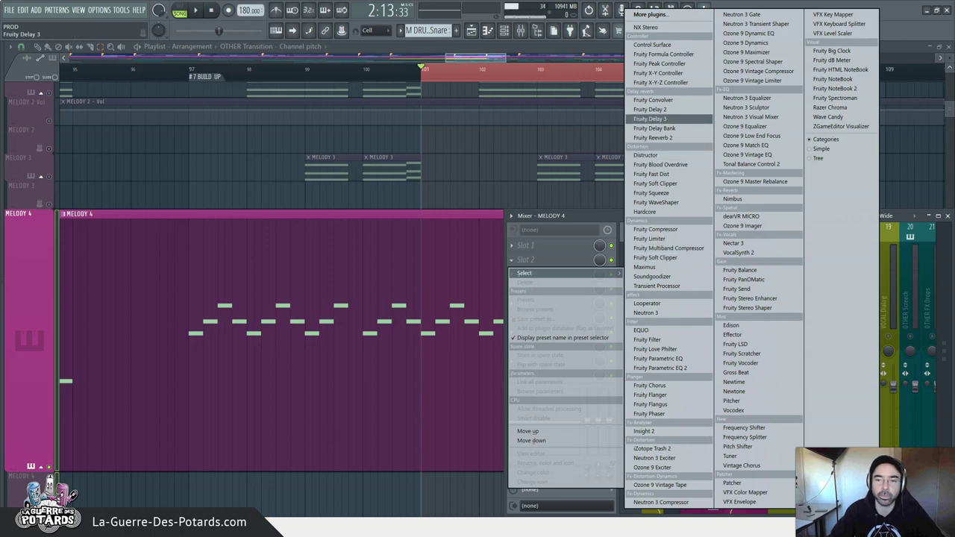
click(650, 119)
drag(335, 156, 369, 193)
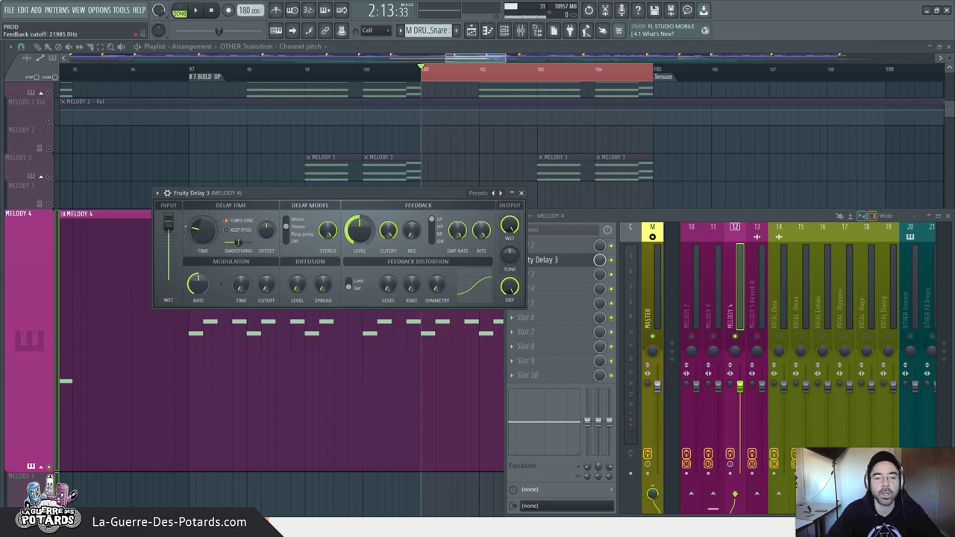
drag(365, 194, 337, 218)
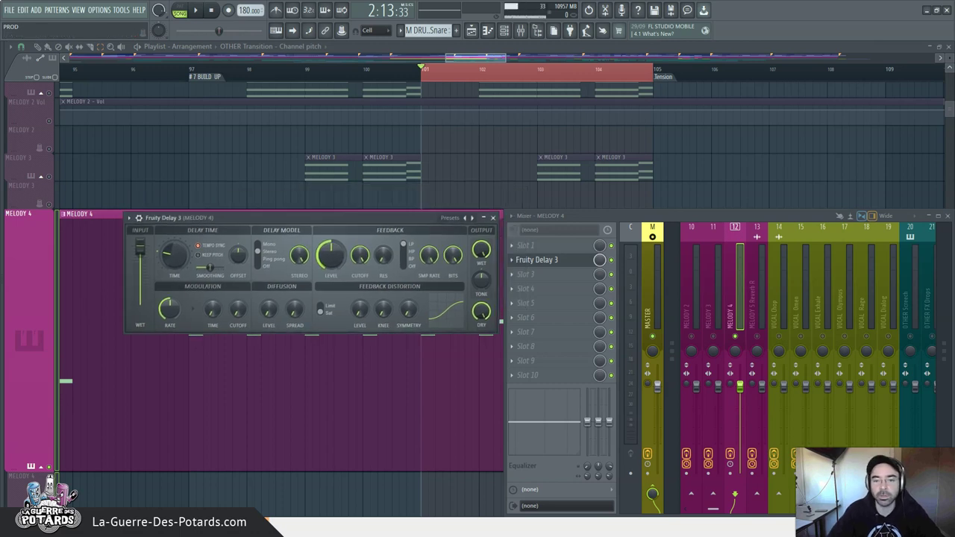
click(471, 218)
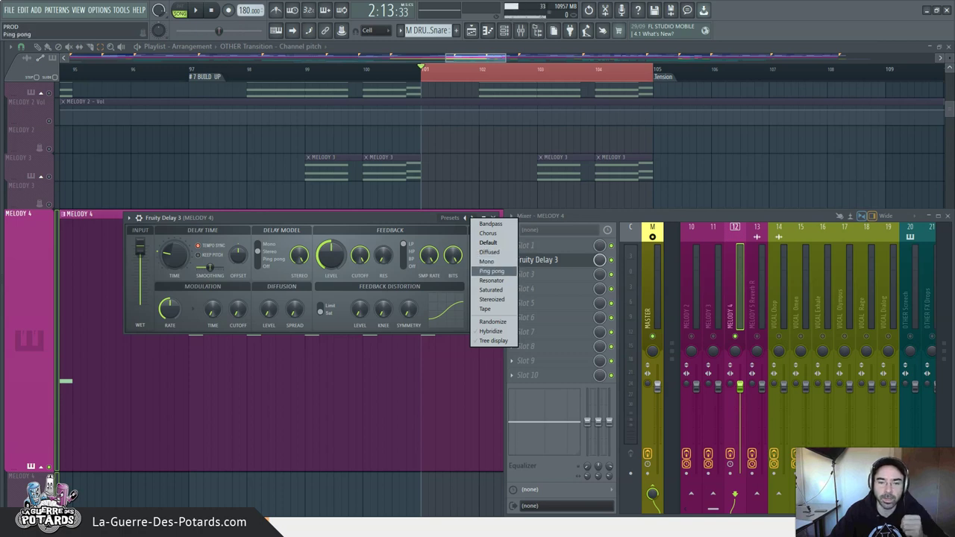
click(493, 272)
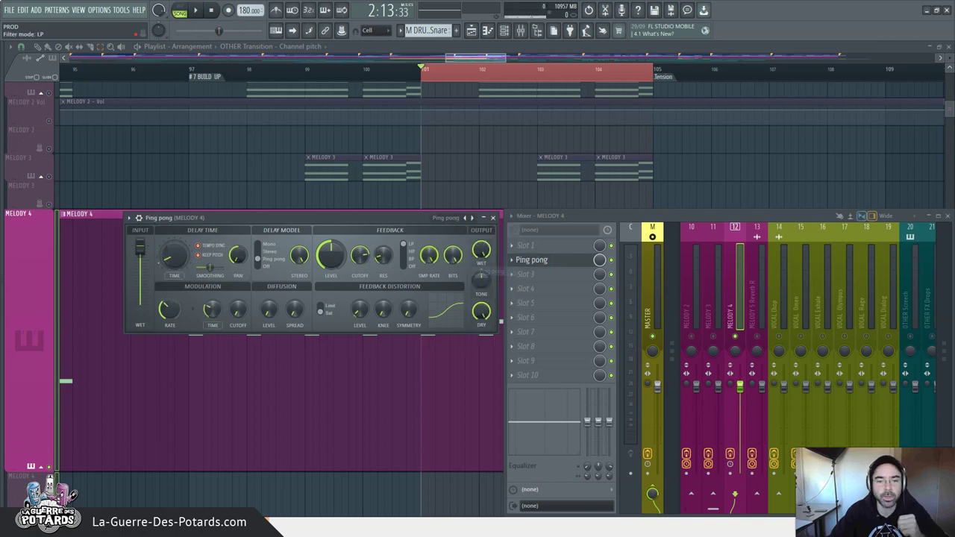
drag(351, 218, 397, 195)
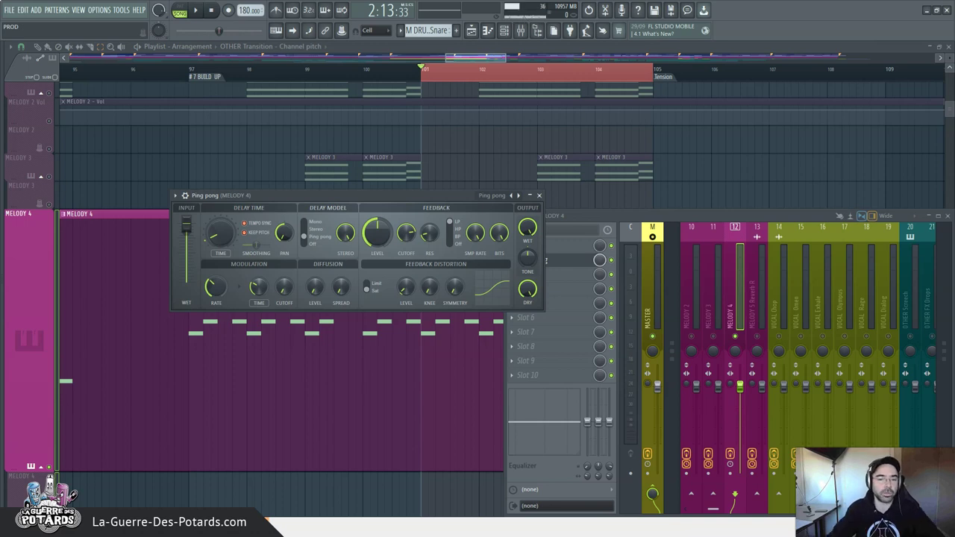
drag(336, 195, 293, 183)
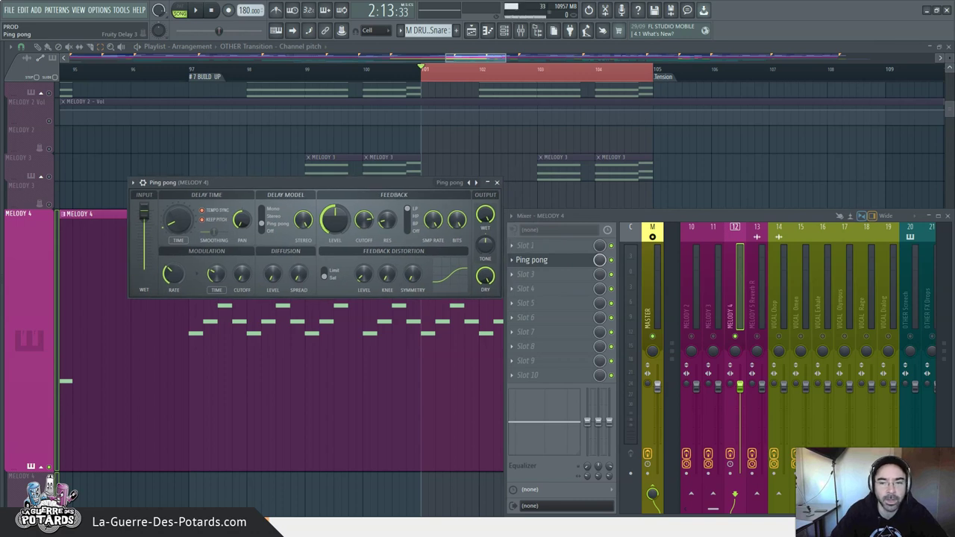
drag(336, 183, 320, 203)
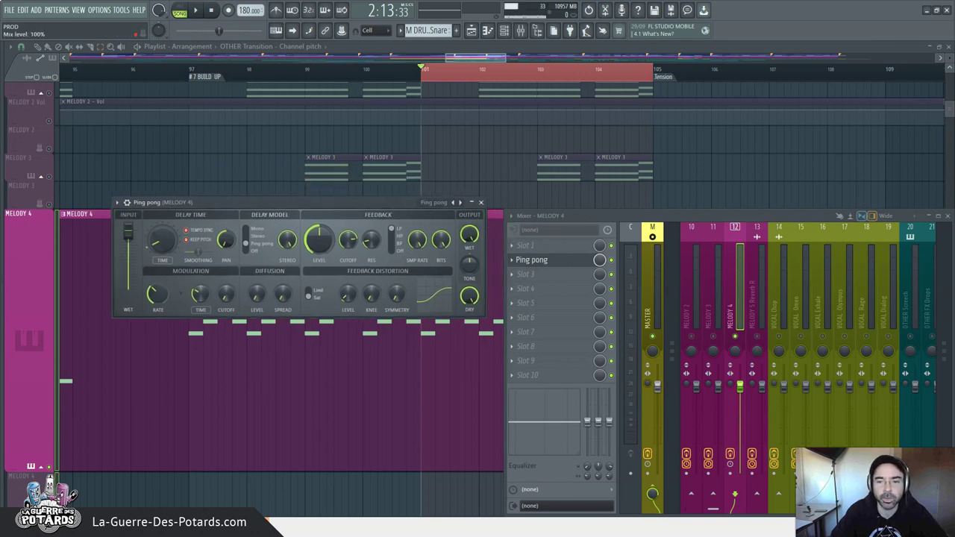
Compare the loop with slot 2 bypassed and enabled, and lower the Ping pong delay's feedback level to about 13%.
click(611, 261)
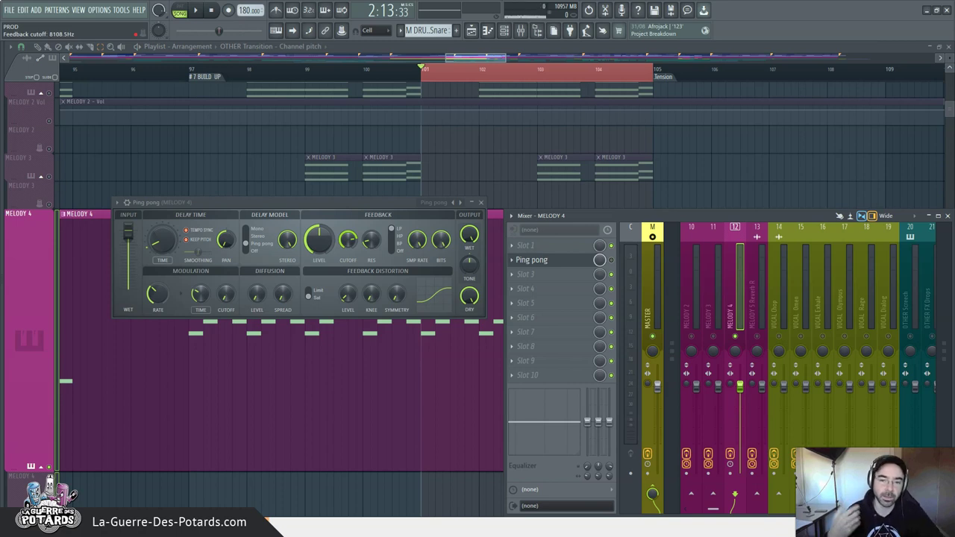
key(space)
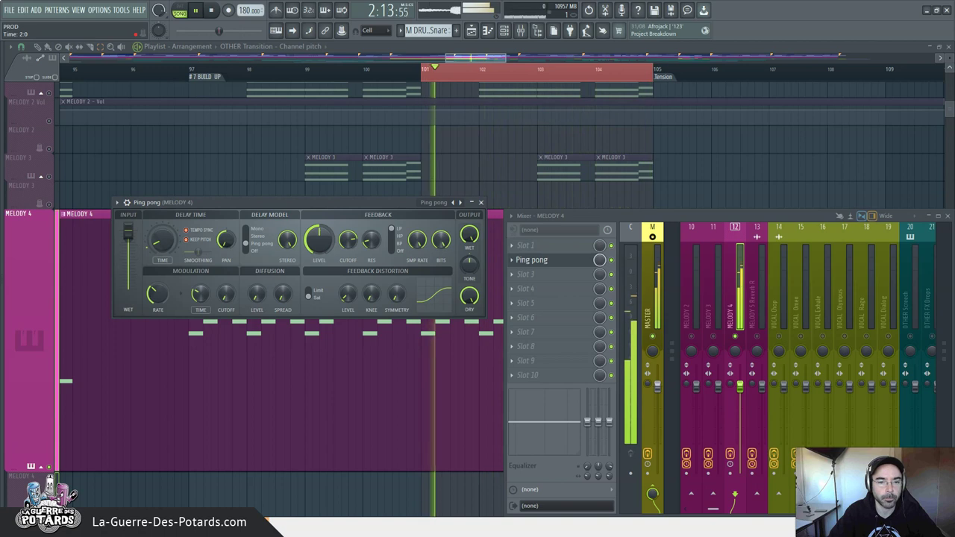
drag(320, 239, 319, 269)
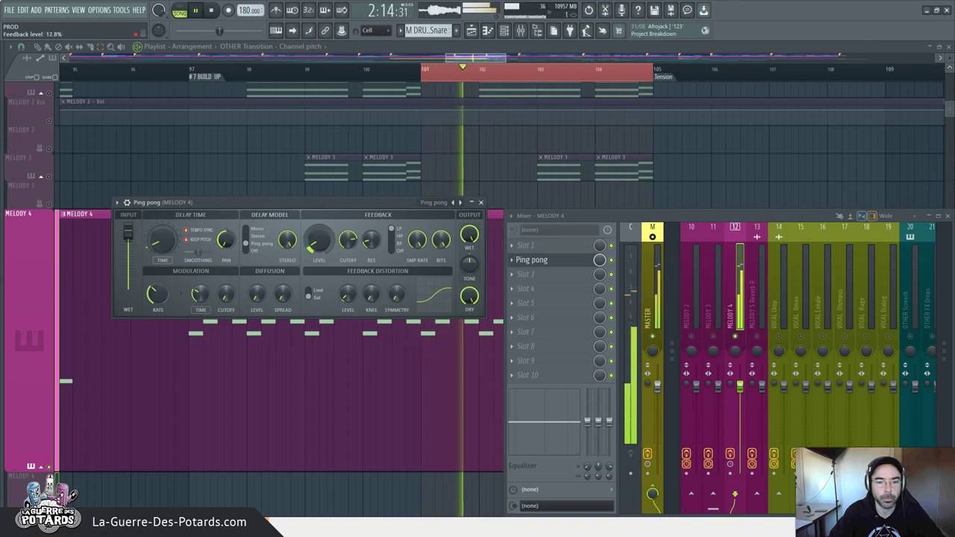
mouse_move(469, 234)
mouse_down()
mouse_move(469, 303)
mouse_move(469, 234)
mouse_up()
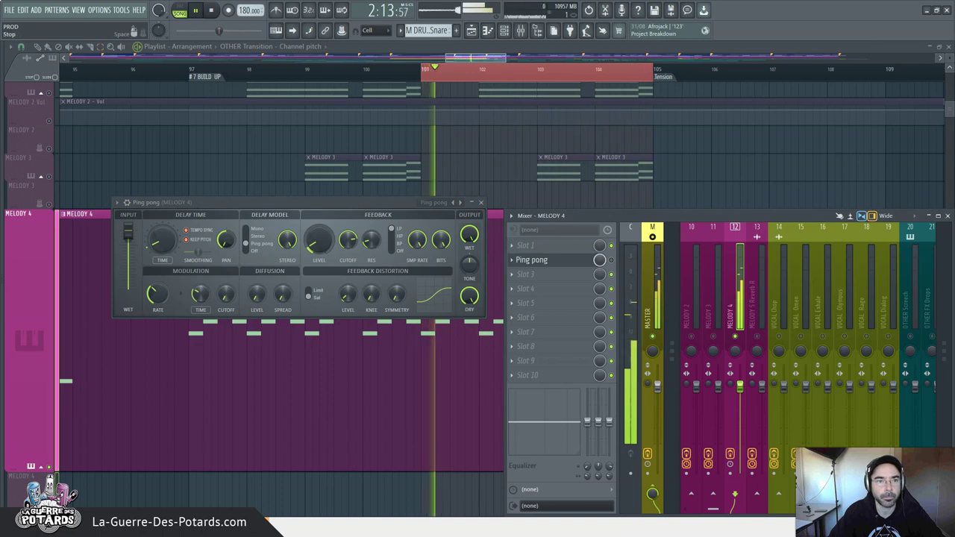
key(space)
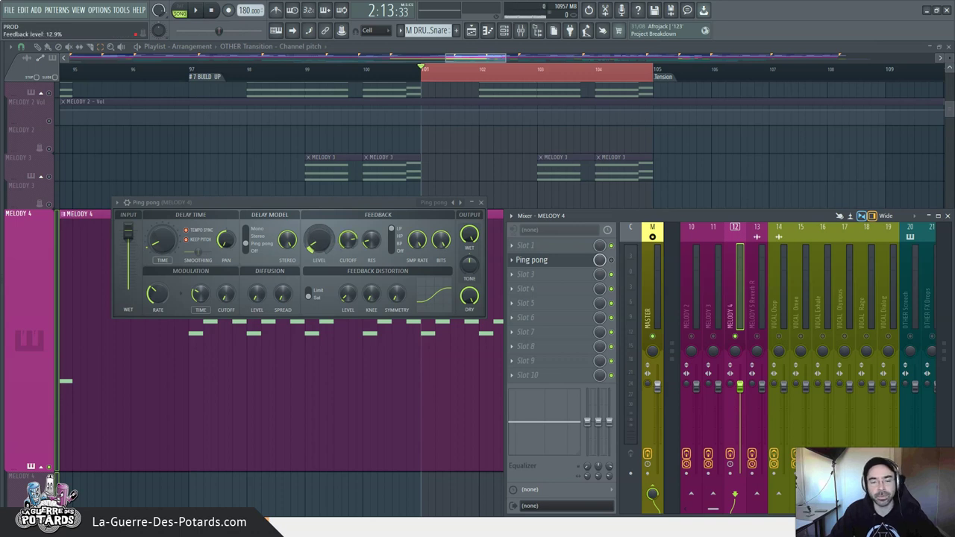
Raise the delay's feedback level well above half and vary its output wet amount, ending with it reduced.
drag(311, 247, 314, 228)
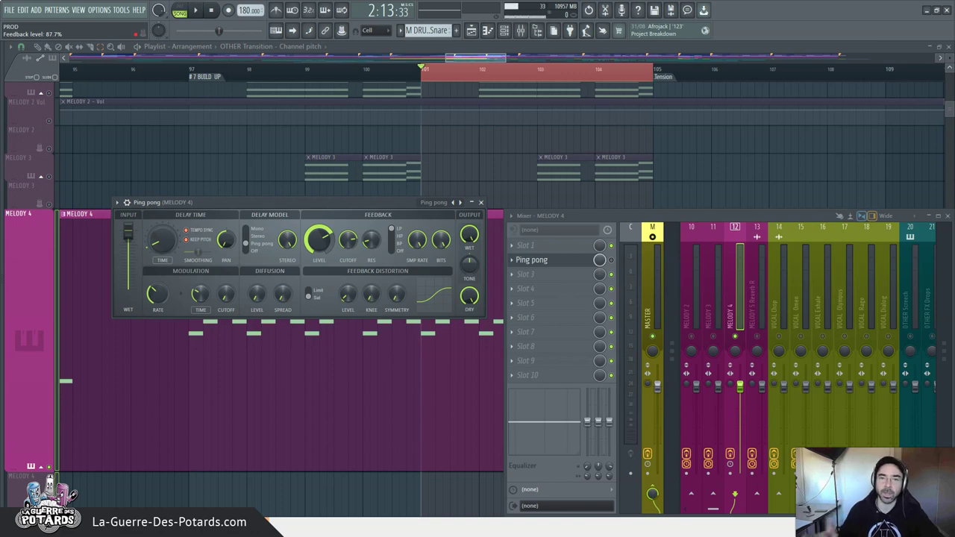
mouse_move(320, 239)
mouse_down()
mouse_move(319, 224)
mouse_move(319, 243)
mouse_up()
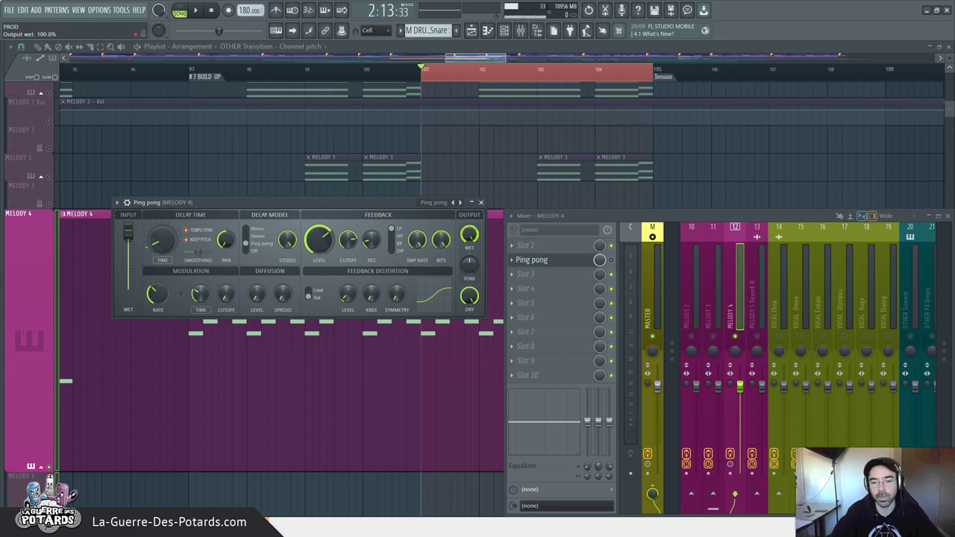
drag(470, 238, 471, 297)
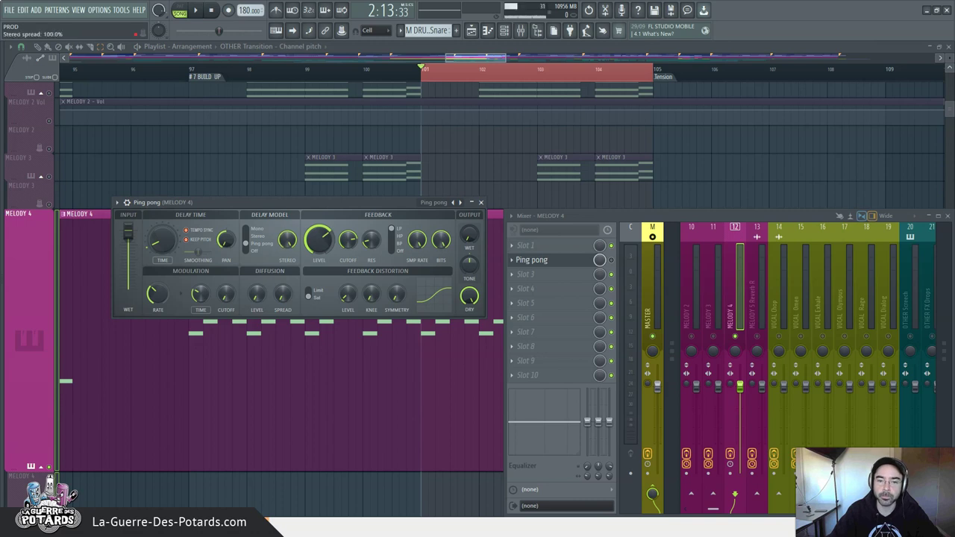
drag(469, 234, 469, 194)
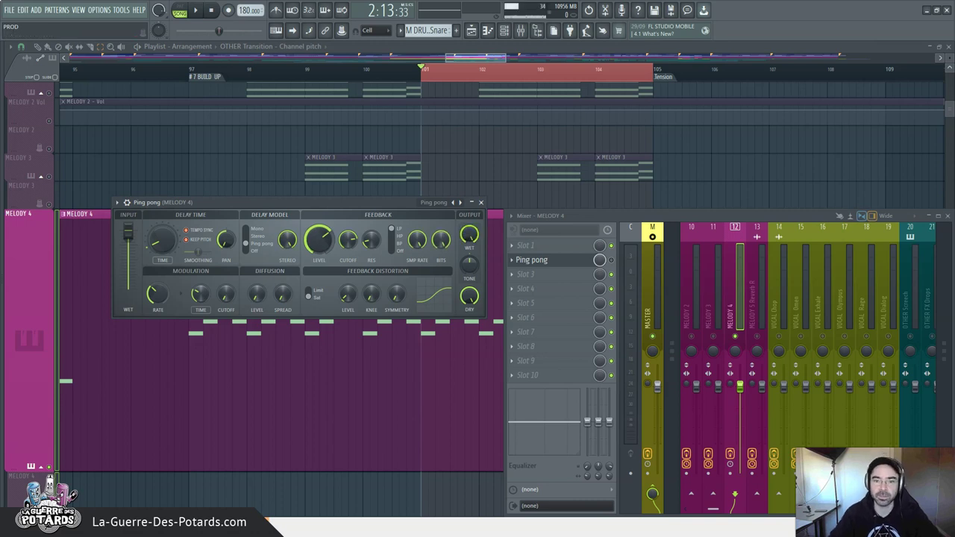
drag(469, 234, 470, 274)
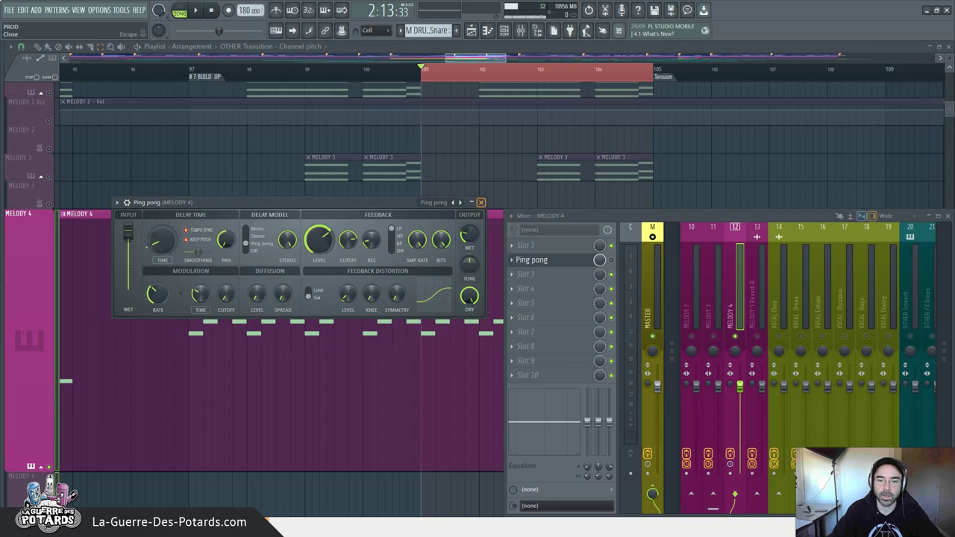
Delete the Ping pong delay from slot 2 of MELODY 4 and load Fruity Chorus in its place.
click(531, 260)
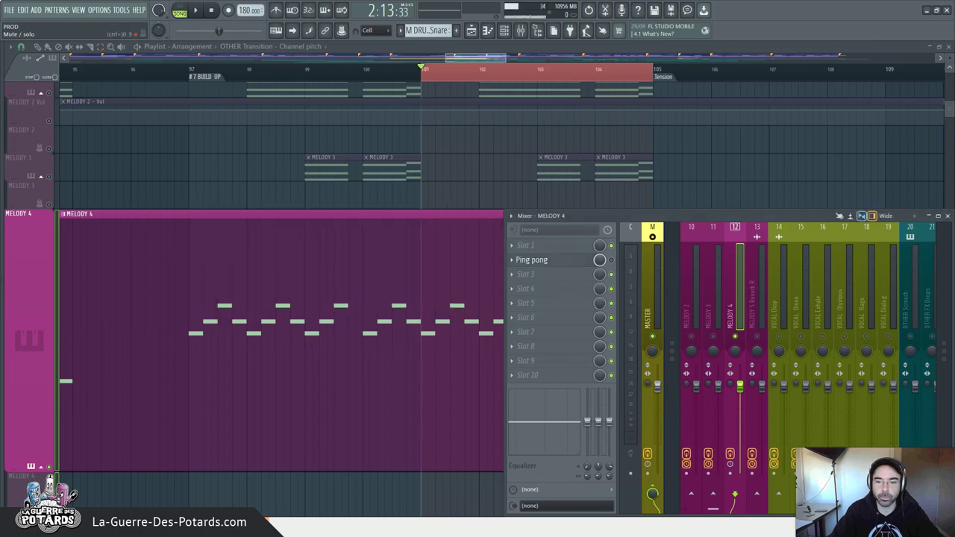
right_click(531, 260)
click(526, 282)
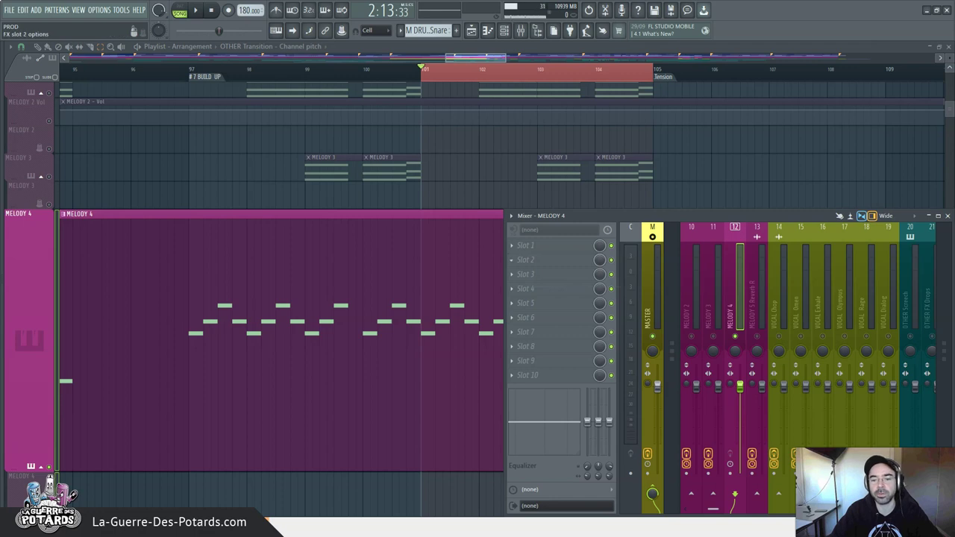
click(526, 260)
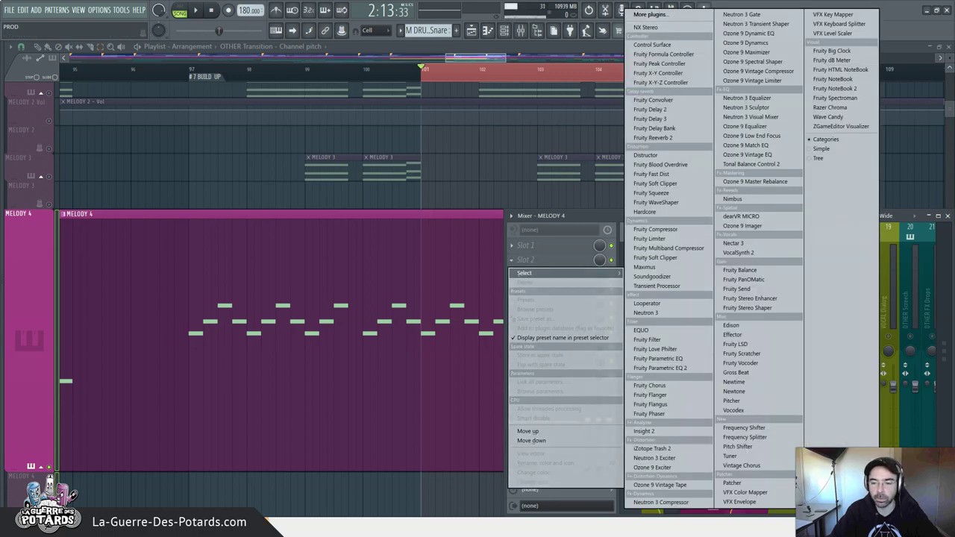
click(649, 385)
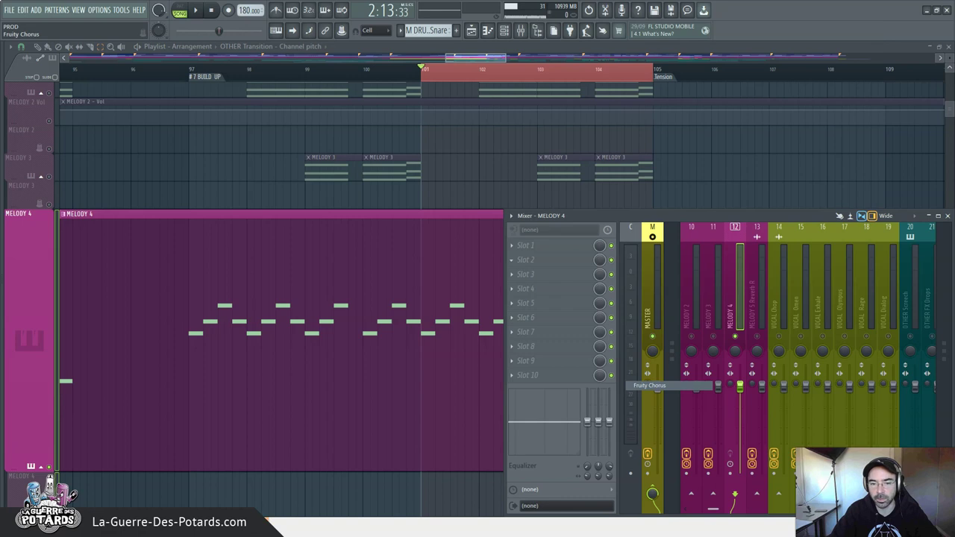
drag(223, 202, 277, 226)
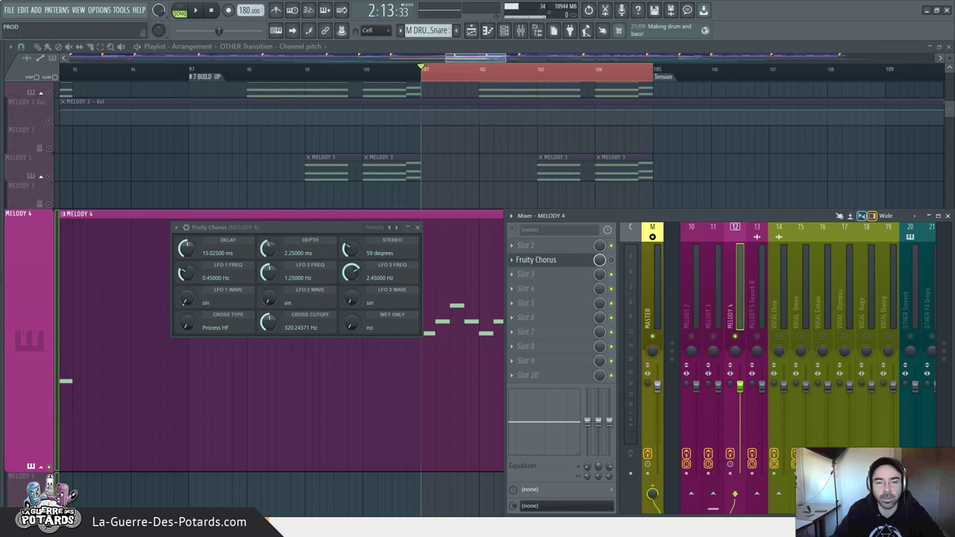
While the loop plays, set the chorus delay to about 3.9 ms, depth to about 4.0 ms and stereo to 39 degrees, and adjust LFO 1 wave.
key(space)
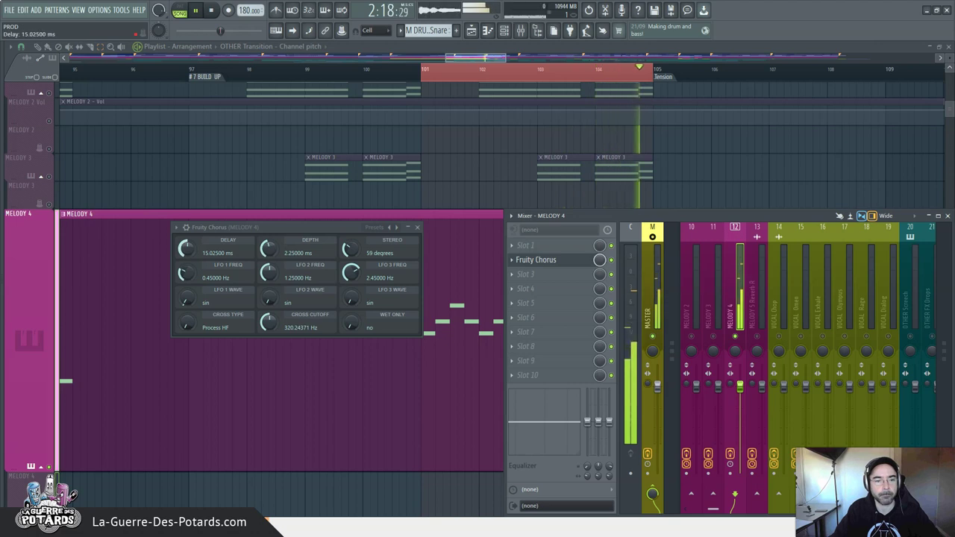
drag(186, 249, 187, 298)
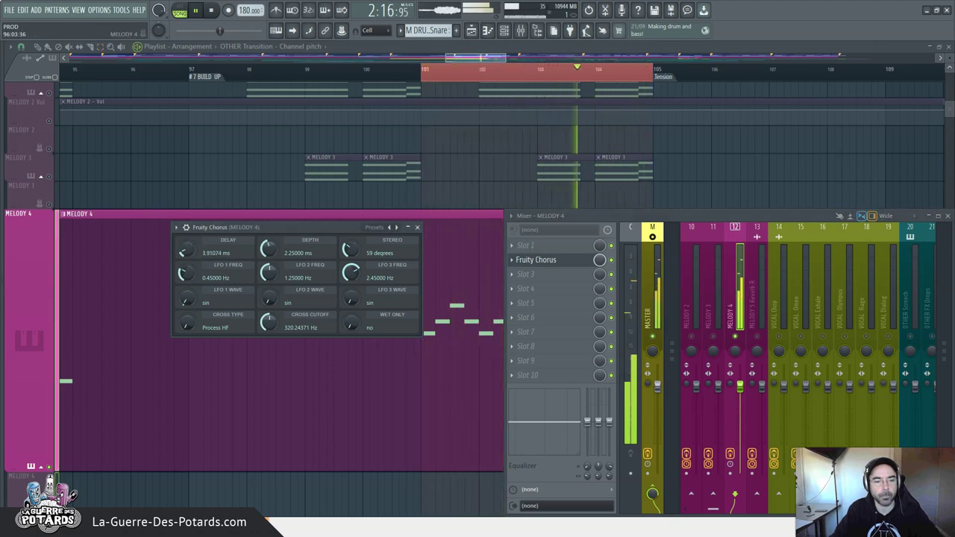
mouse_move(186, 298)
mouse_down()
mouse_move(187, 254)
mouse_move(186, 291)
mouse_up()
drag(269, 249, 268, 227)
key(alt+F8)
key(alt+F8)
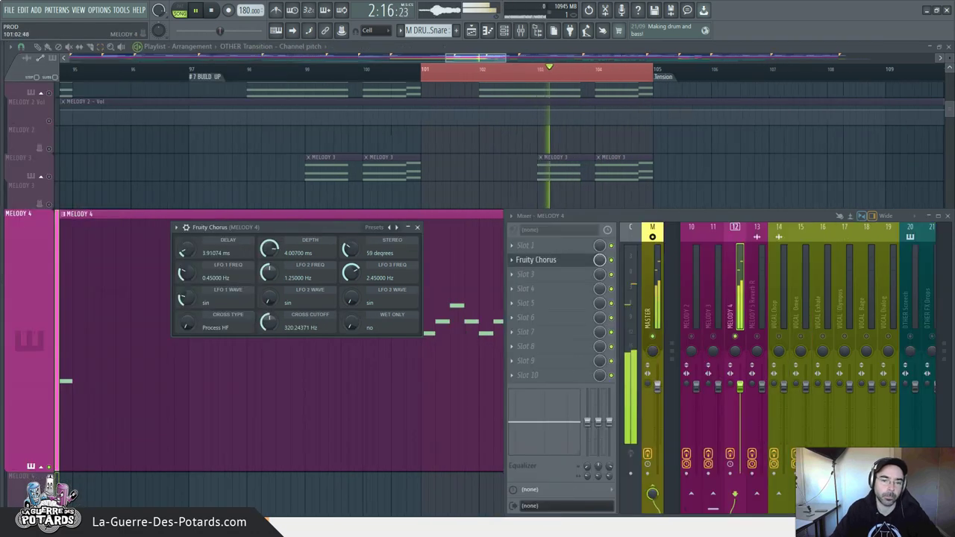
mouse_move(351, 249)
mouse_down()
mouse_move(350, 200)
mouse_move(351, 258)
mouse_up()
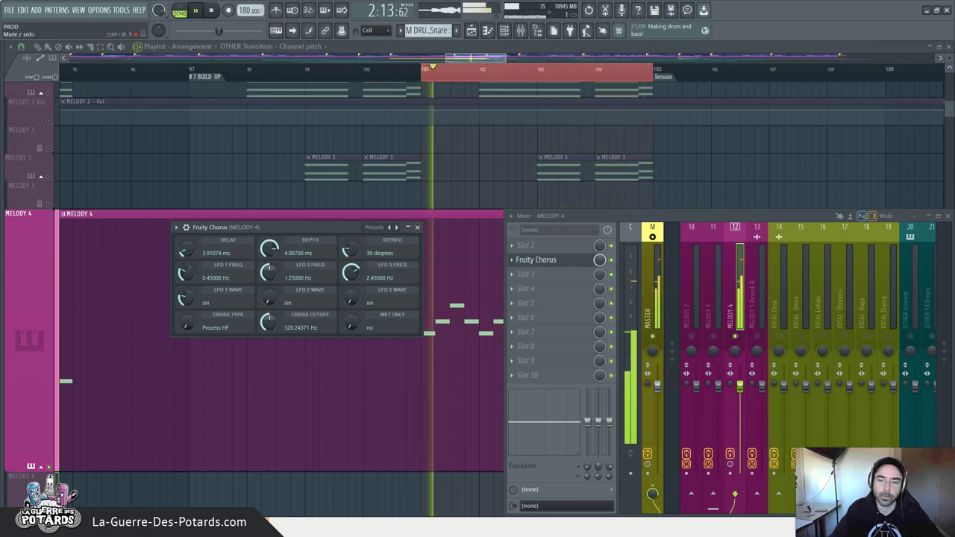
click(417, 226)
key(space)
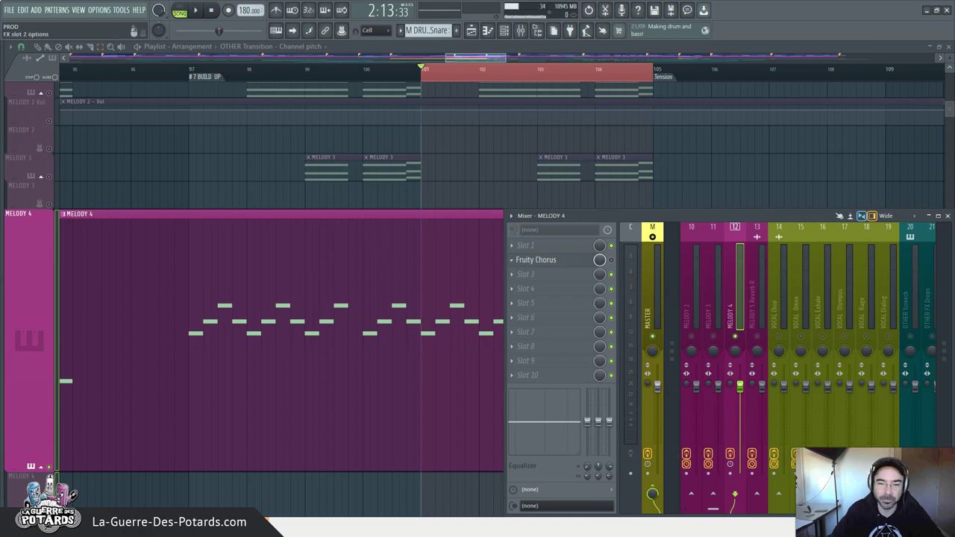
Delete Fruity Chorus from slot 2 of MELODY 4 and load Fruity PanOMatic in its place.
click(512, 260)
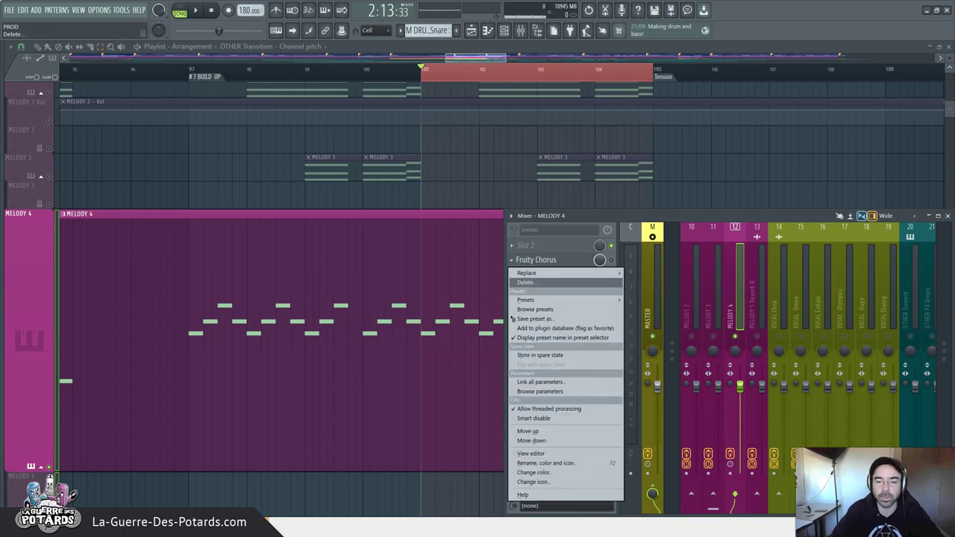
click(525, 282)
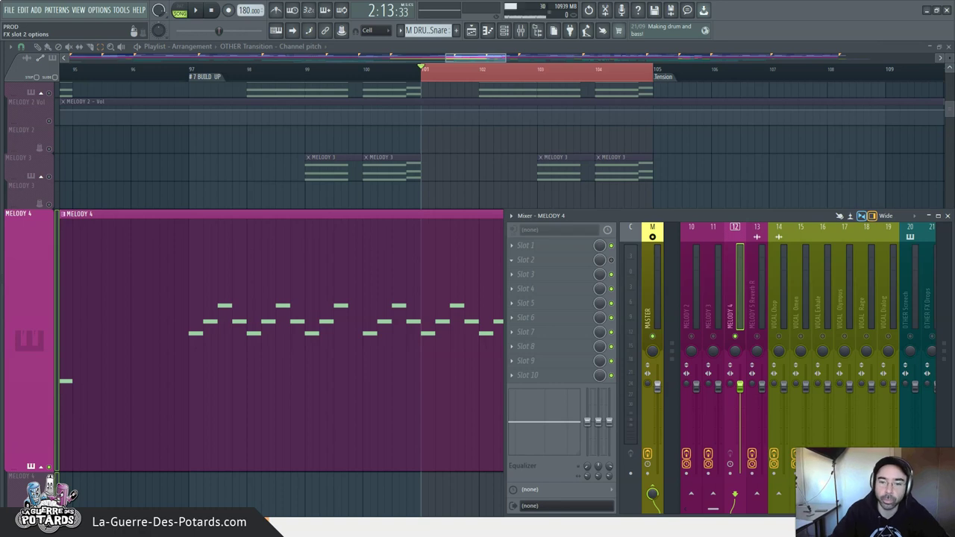
click(526, 260)
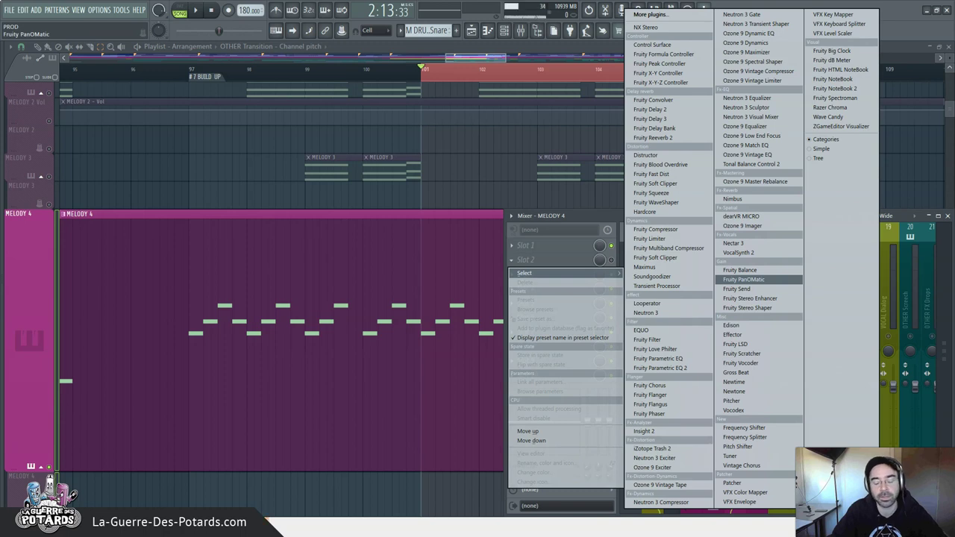
click(744, 279)
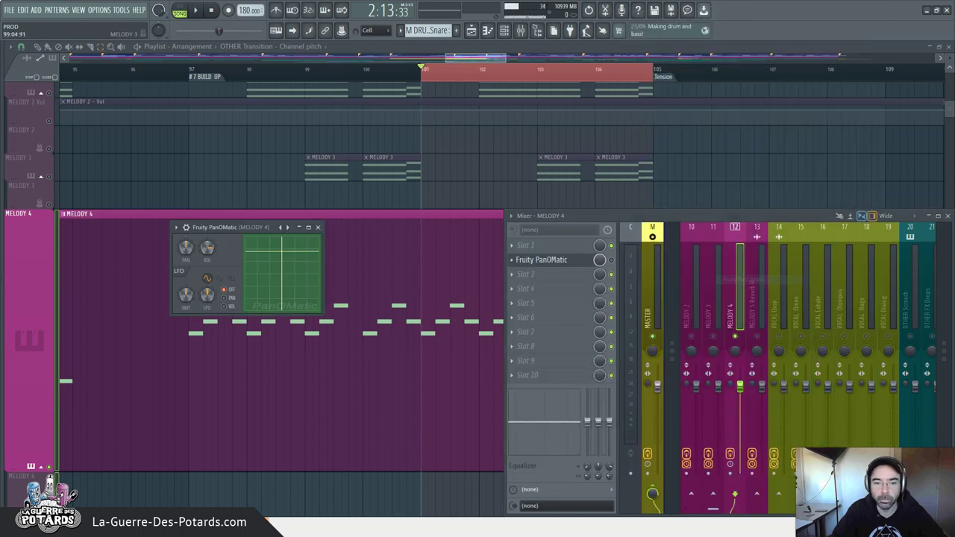
Move the Fruity PanOMatic window clear of the notes, try the square LFO shape and set the shape to sine.
drag(365, 256, 370, 236)
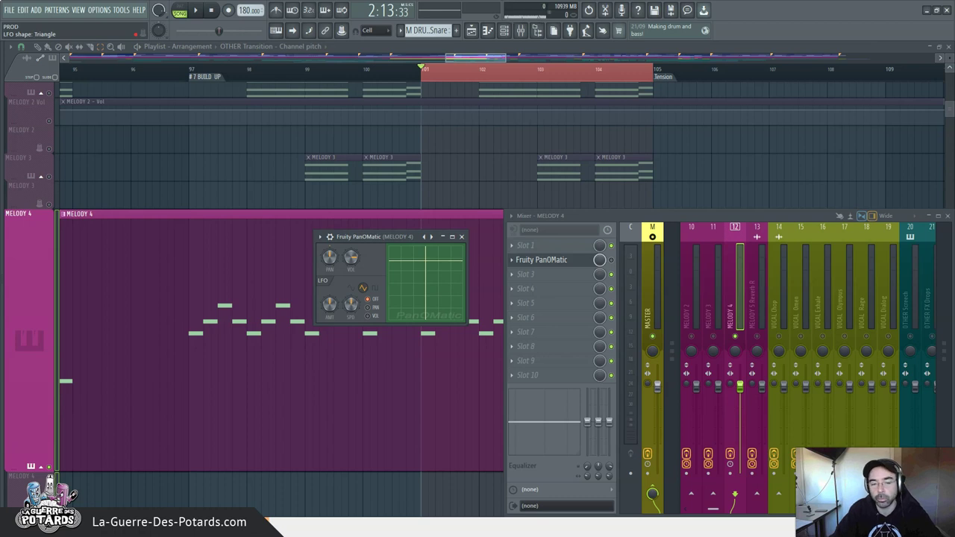
click(374, 287)
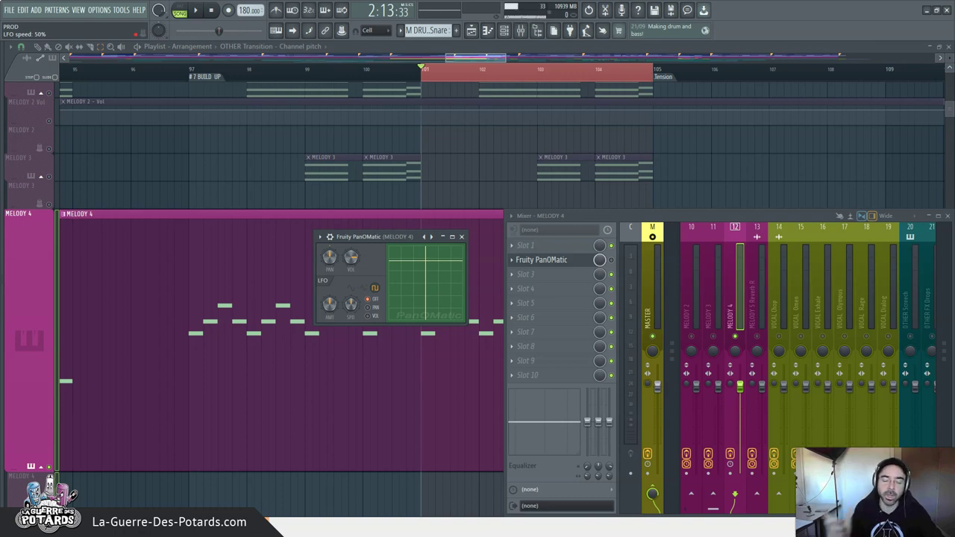
click(351, 287)
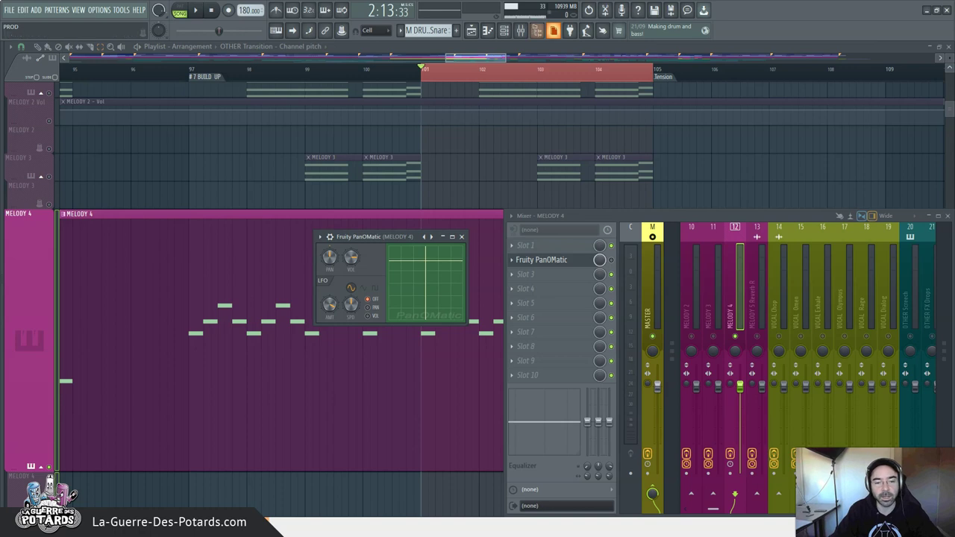
Raise Fruity PanOMatic's LFO amount, set its LFO speed to about 64% and make panning the LFO target.
mouse_move(329, 304)
mouse_down()
mouse_move(330, 325)
mouse_move(330, 302)
mouse_up()
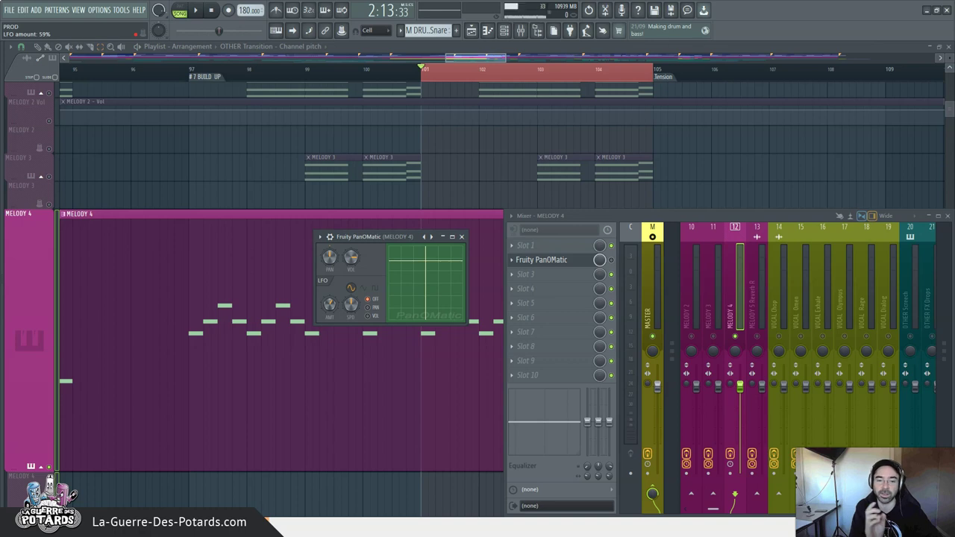
drag(330, 305, 330, 282)
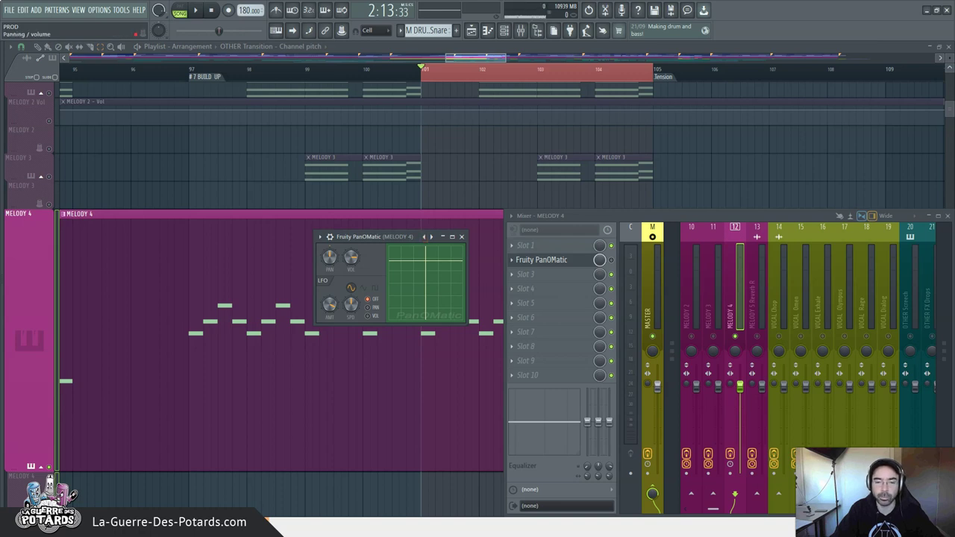
drag(351, 304, 351, 297)
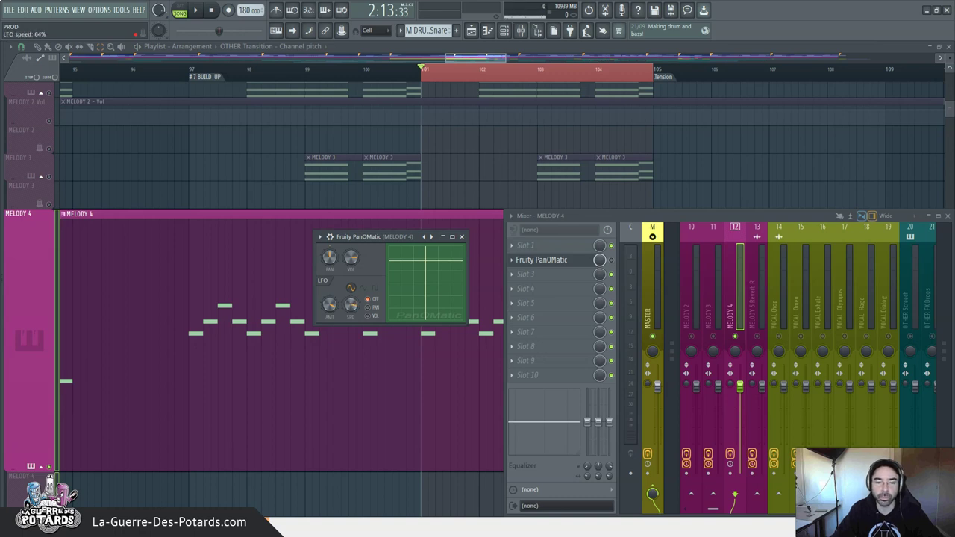
click(367, 307)
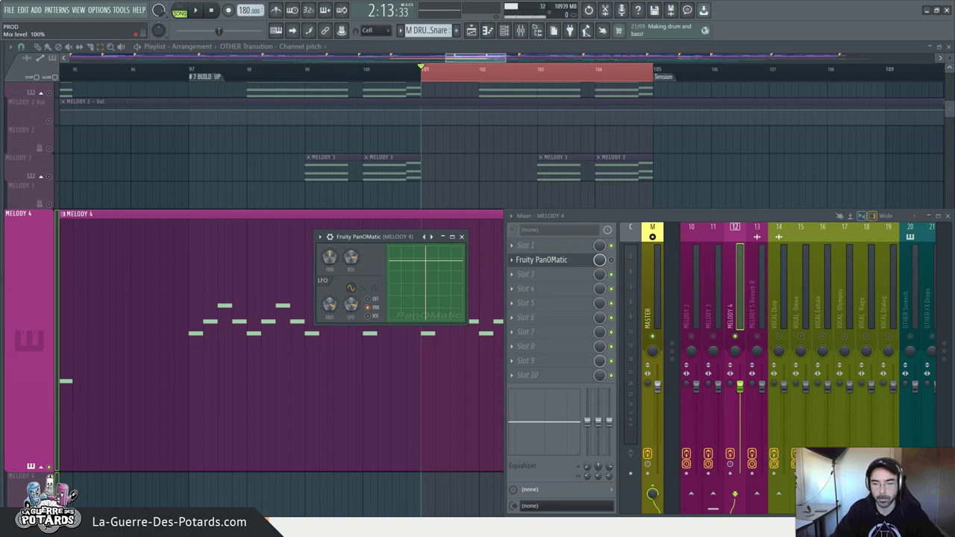
Play the loop while adjusting the LFO amount and raising the LFO speed to about 87%, and close Fruity PanOMatic after stopping playback.
key(space)
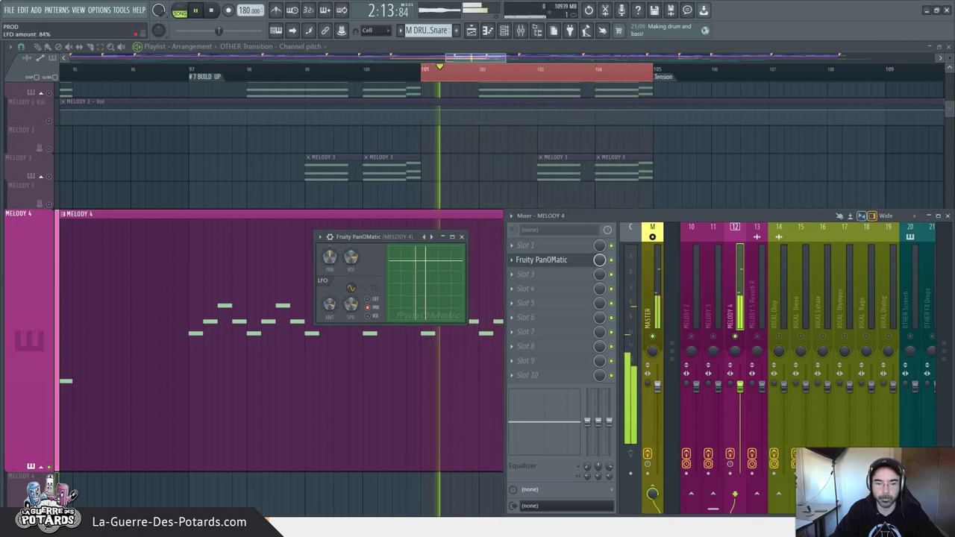
drag(330, 305, 352, 302)
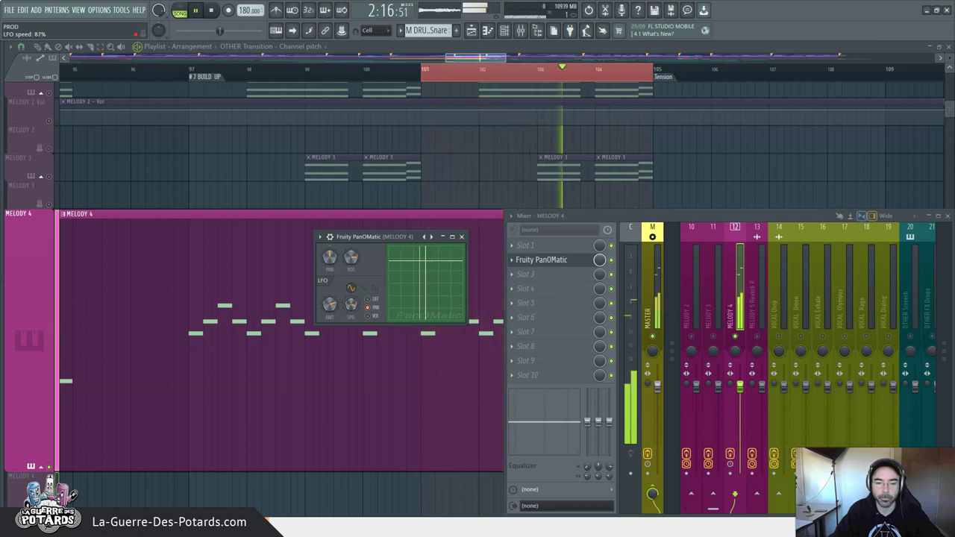
key(space)
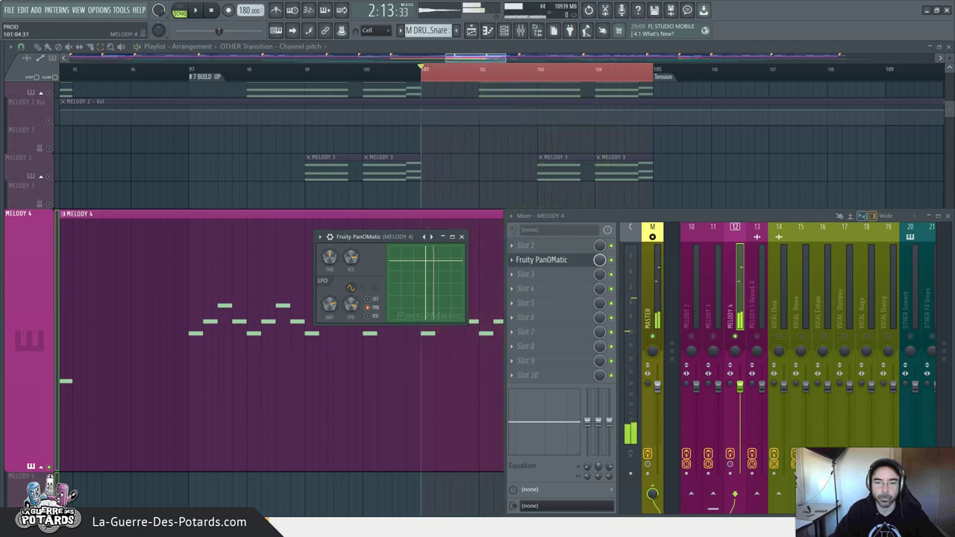
click(462, 236)
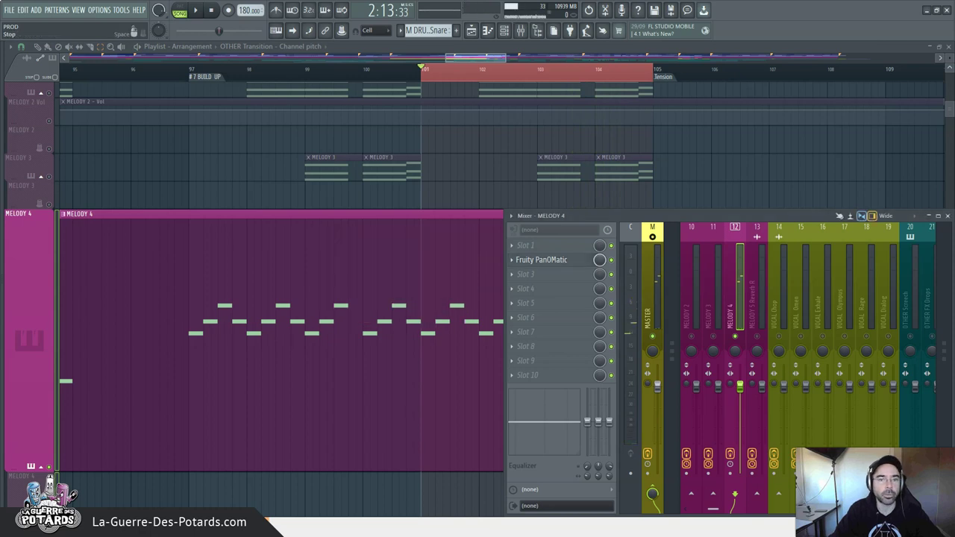